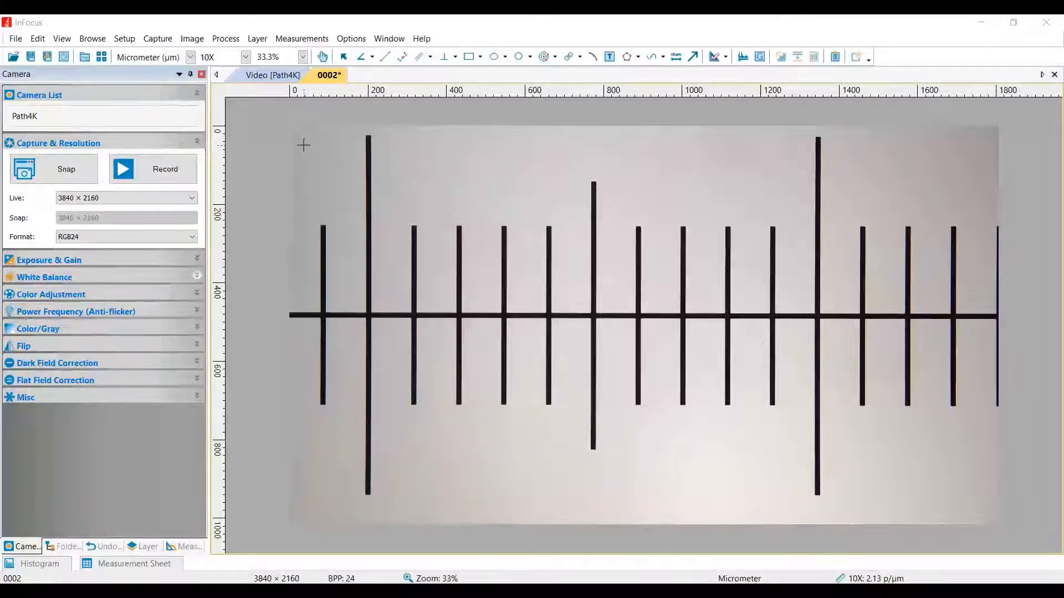
Measure a three-point angle from the third scale mark's upper end, with its vertex where the first tall mark crosses the horizontal line.
{"action": "left_click", "coordinate": [302, 38]}
{"action": "left_click", "coordinate": [307, 40]}
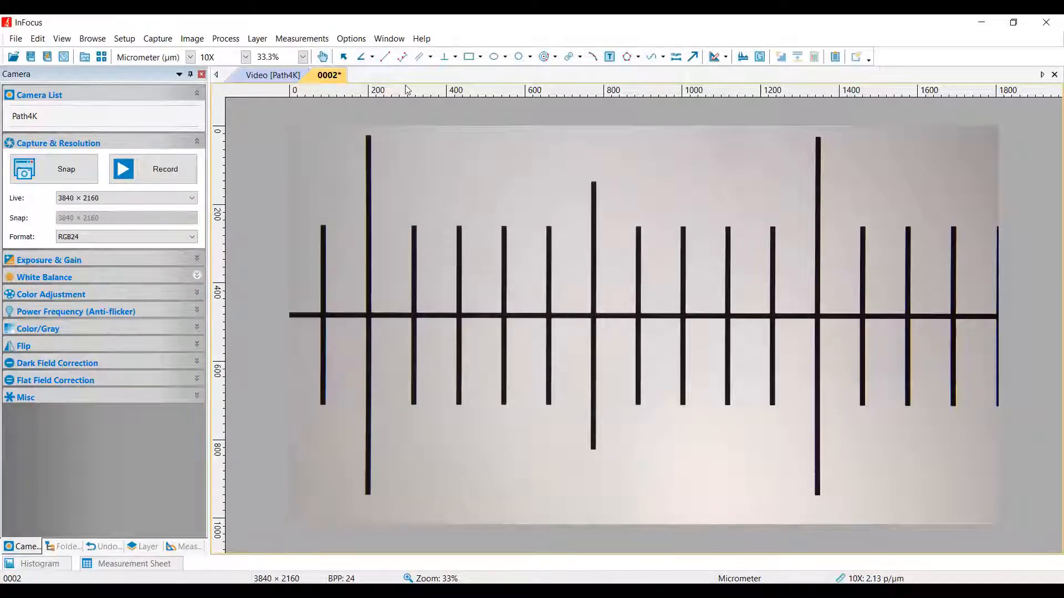
{"action": "left_click", "coordinate": [372, 57]}
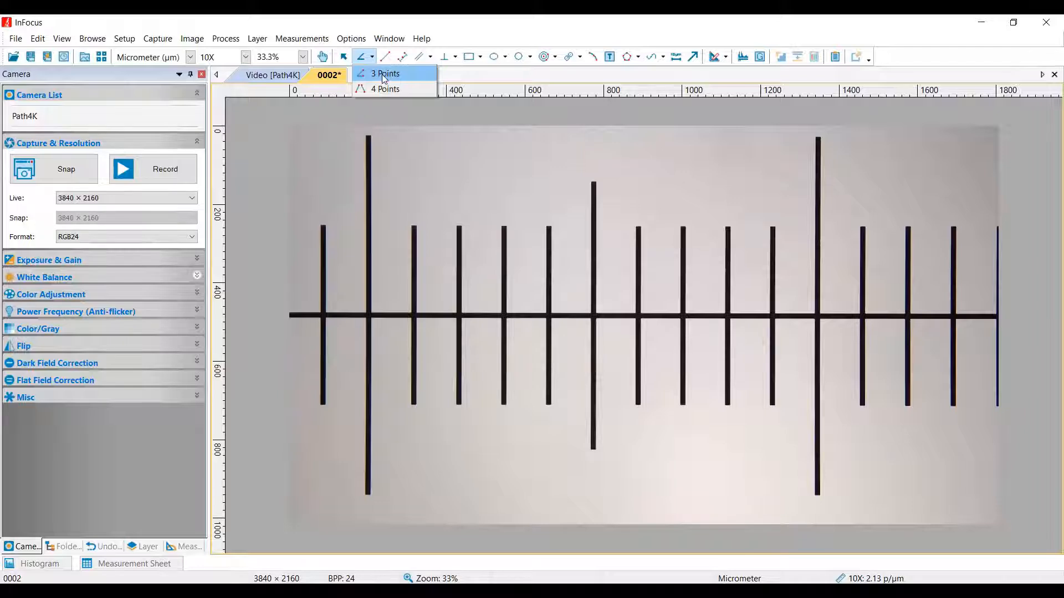
{"action": "left_click", "coordinate": [381, 74]}
{"action": "left_click", "coordinate": [414, 228]}
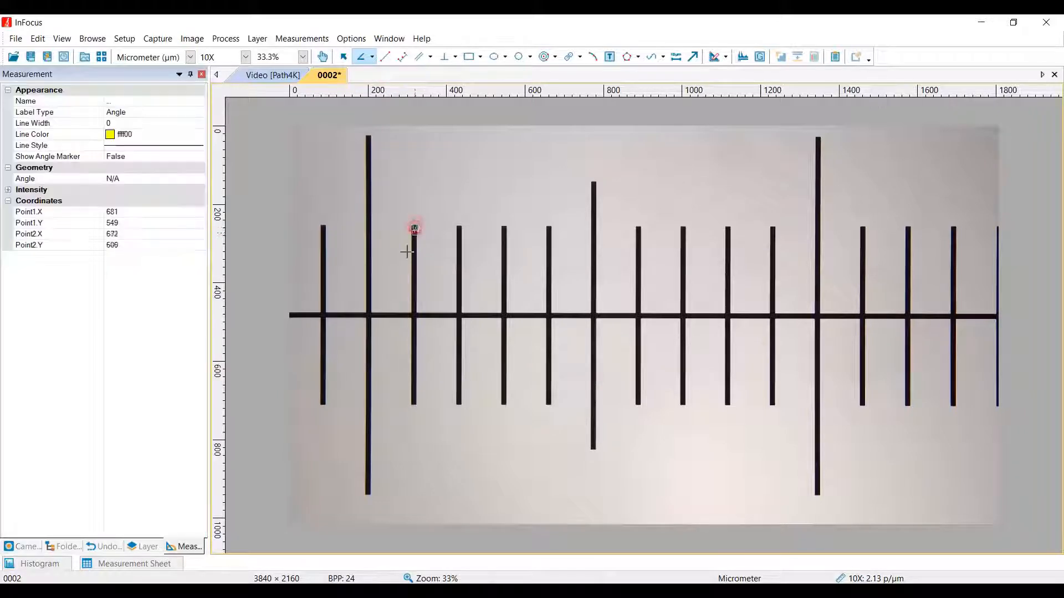
{"action": "left_click", "coordinate": [368, 310]}
{"action": "left_click", "coordinate": [414, 310]}
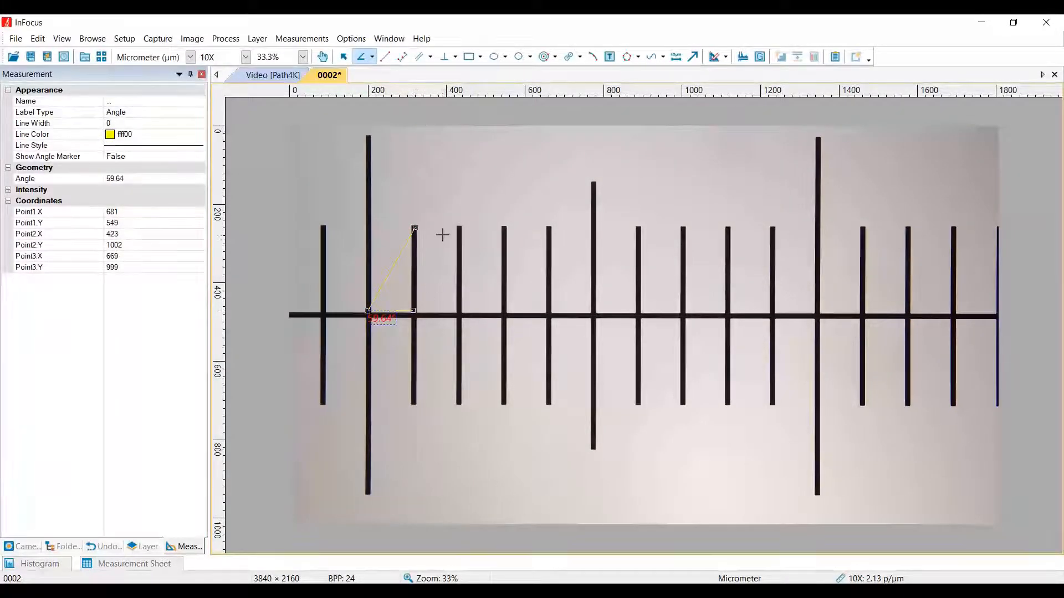
Measure the fourth-to-fifth mark spacing with a straight line and the sixth-to-seventh spacing with a bracket-shaped three-point line.
{"action": "left_click", "coordinate": [386, 57]}
{"action": "left_click_drag", "start_coordinate": [460, 228], "coordinate": [504, 228]}
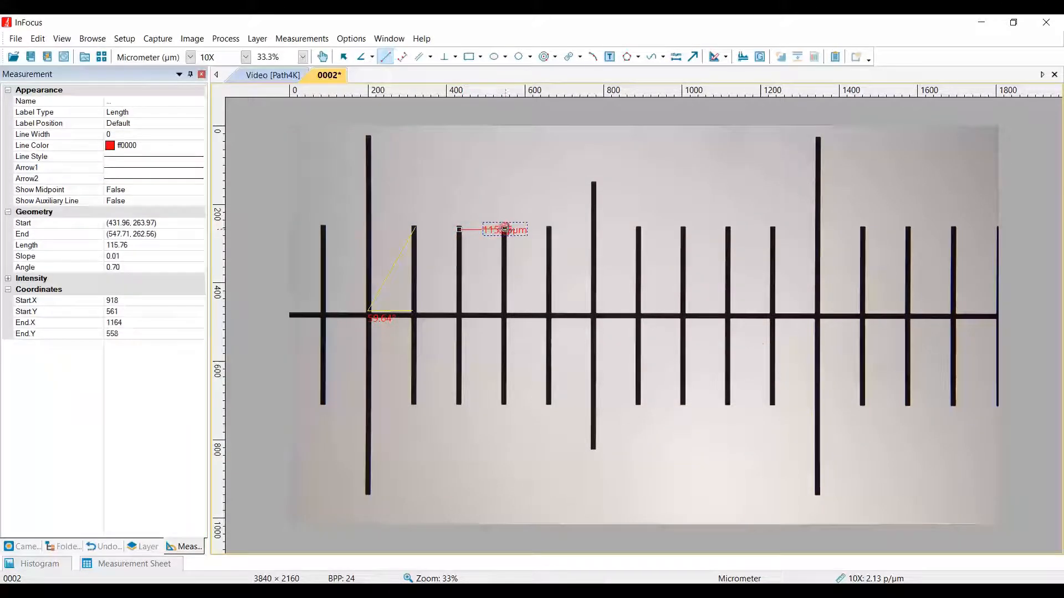
{"action": "left_click", "coordinate": [402, 57]}
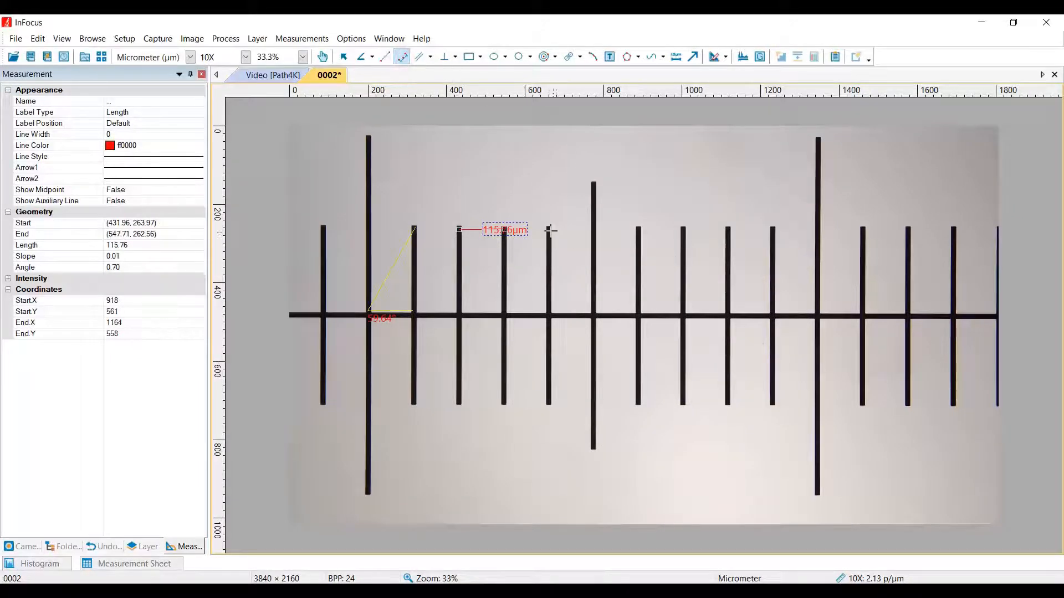
{"action": "mouse_move", "coordinate": [550, 230]}
{"action": "left_mouse_down"}
{"action": "mouse_move", "coordinate": [594, 230]}
{"action": "mouse_move", "coordinate": [594, 182]}
{"action": "left_mouse_up"}
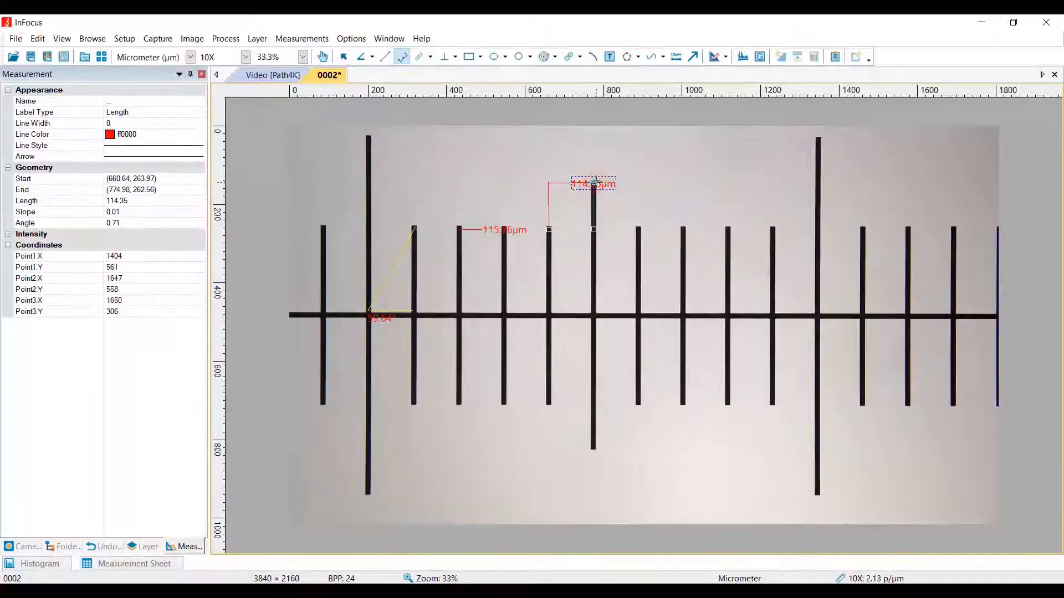
Measure the distance between the eighth and ninth scale marks with a three-point parallel measurement.
{"action": "left_click", "coordinate": [431, 57]}
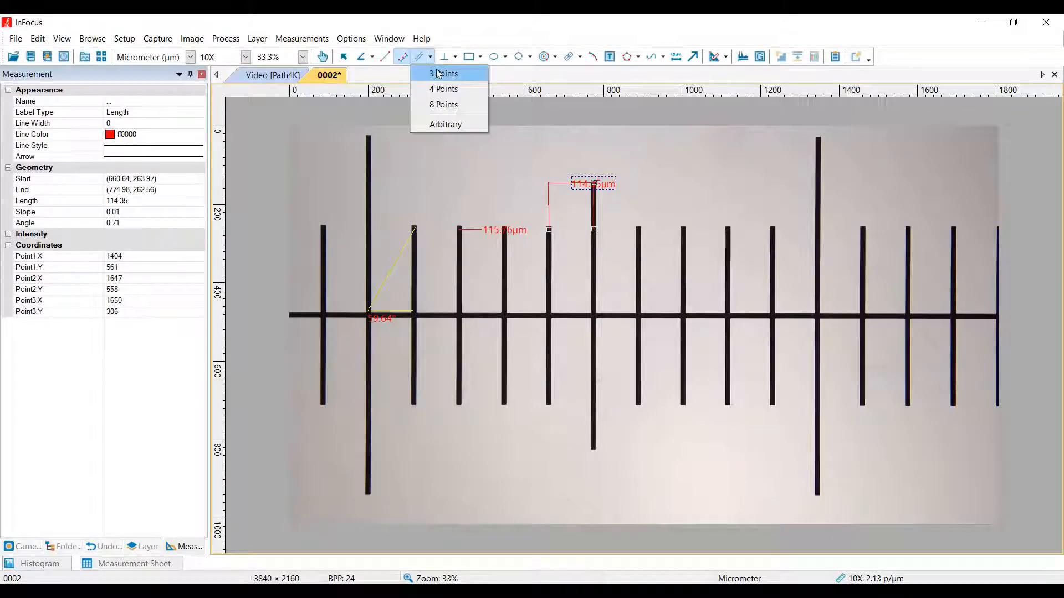
{"action": "left_click", "coordinate": [439, 74]}
{"action": "left_click", "coordinate": [638, 268]}
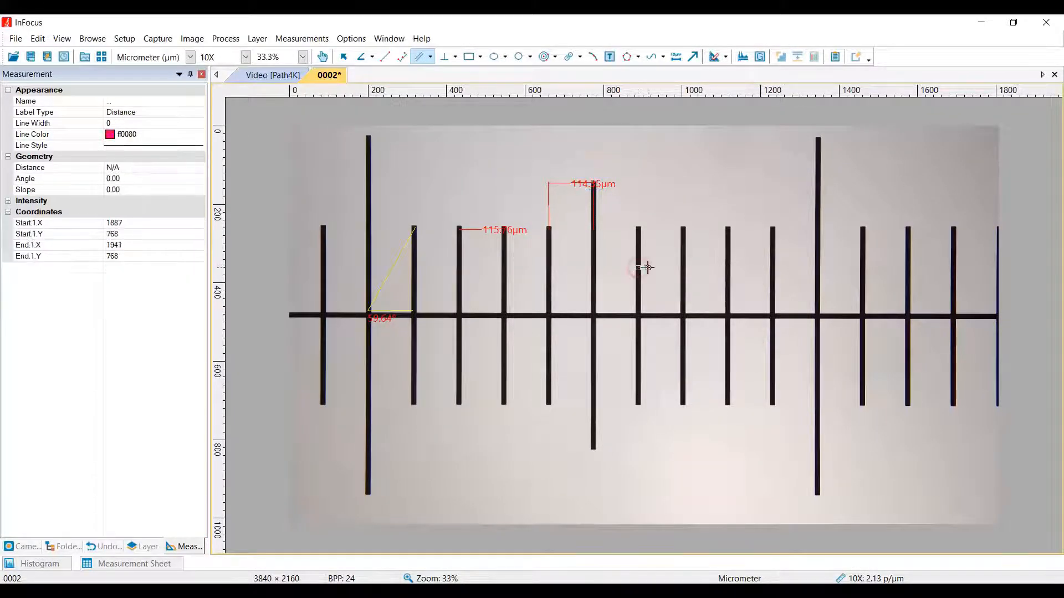
{"action": "left_click", "coordinate": [638, 307]}
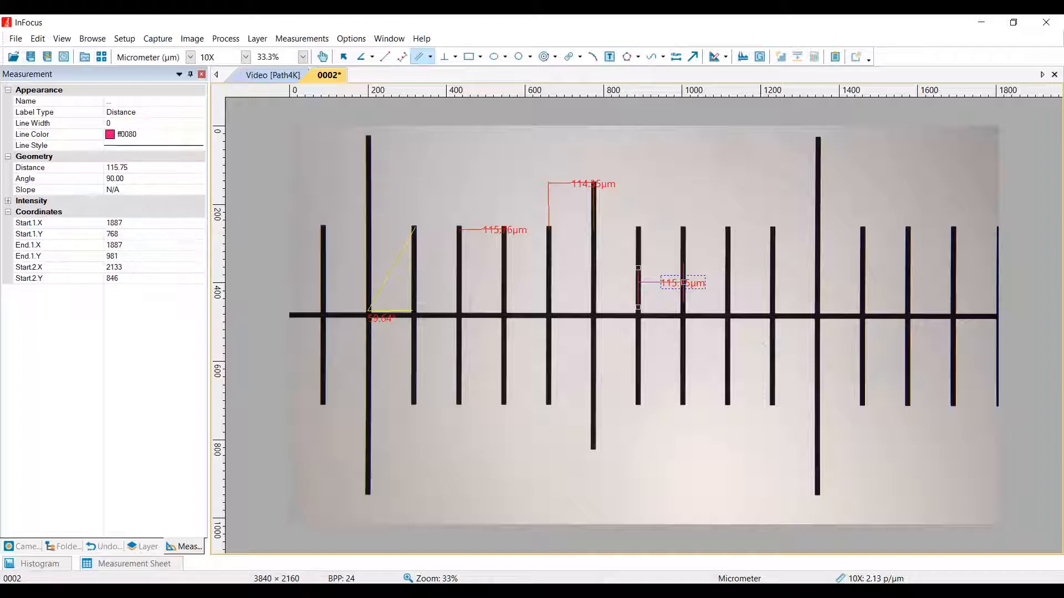
Add a perpendicular measurement from a vertical baseline between the tenth and eleventh marks to the eleventh mark.
{"action": "left_click", "coordinate": [454, 56]}
{"action": "left_click", "coordinate": [454, 57]}
{"action": "left_click", "coordinate": [459, 88]}
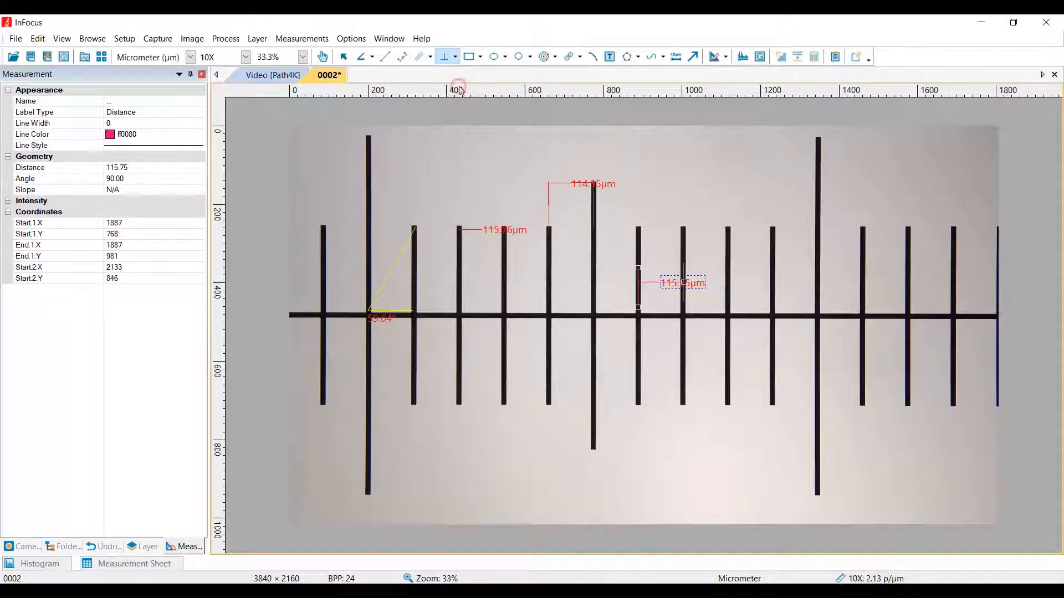
{"action": "left_click", "coordinate": [749, 231]}
{"action": "left_click", "coordinate": [750, 279]}
{"action": "left_click", "coordinate": [772, 279]}
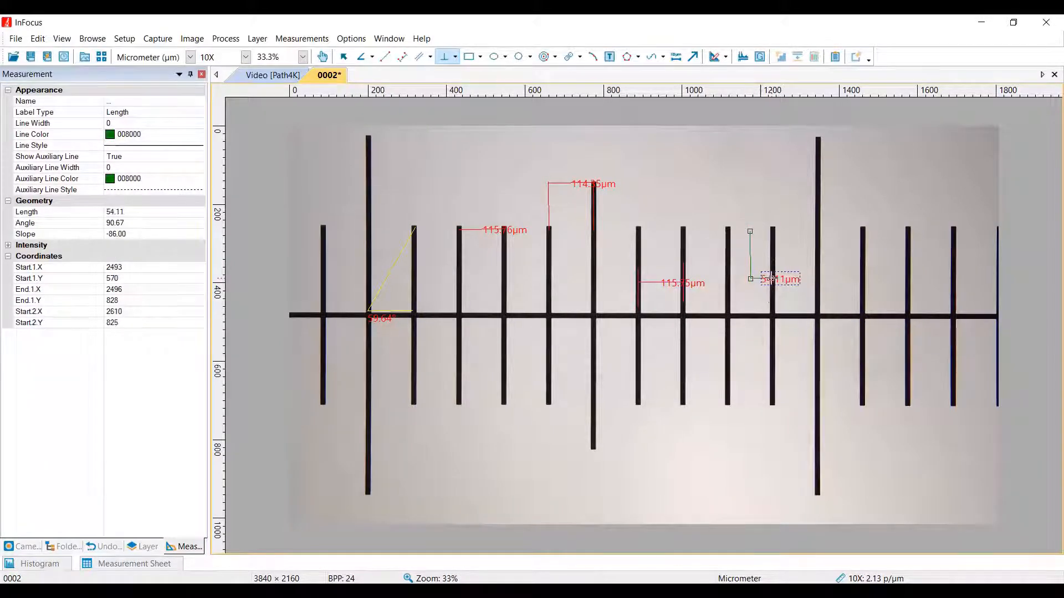
{"action": "left_click", "coordinate": [773, 279]}
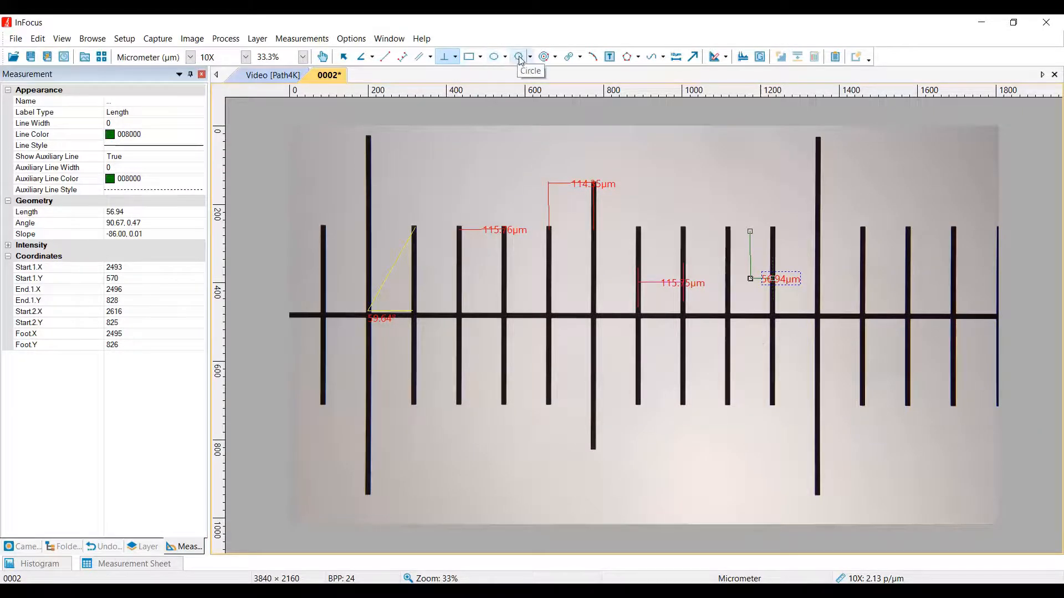
Draw a rectangle area measurement about 112 by 106 µm below the horizontal line, between the fifth and sixth marks.
{"action": "left_click", "coordinate": [481, 58]}
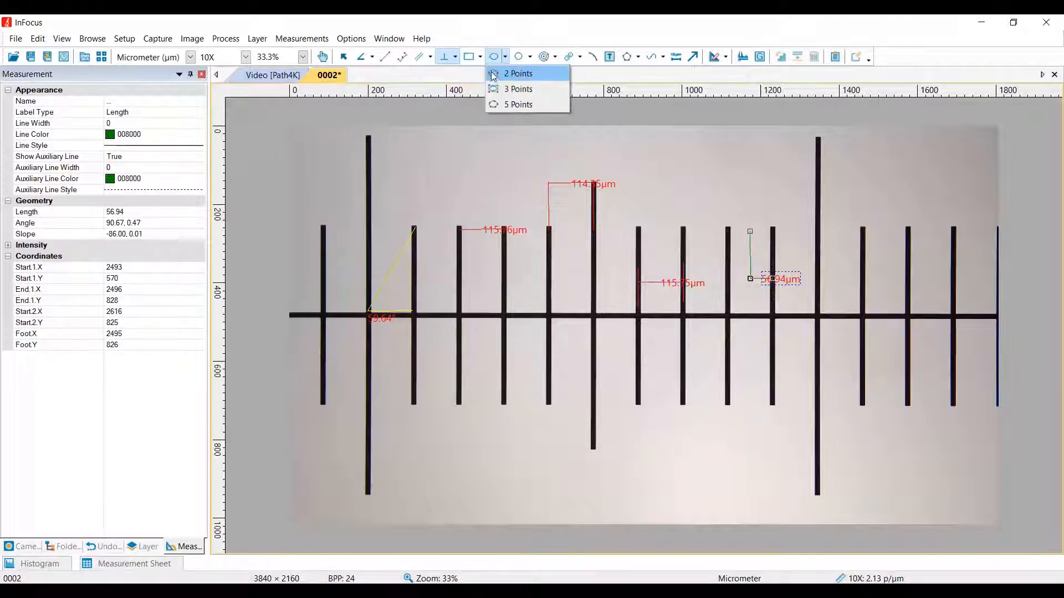
{"action": "left_click", "coordinate": [482, 75]}
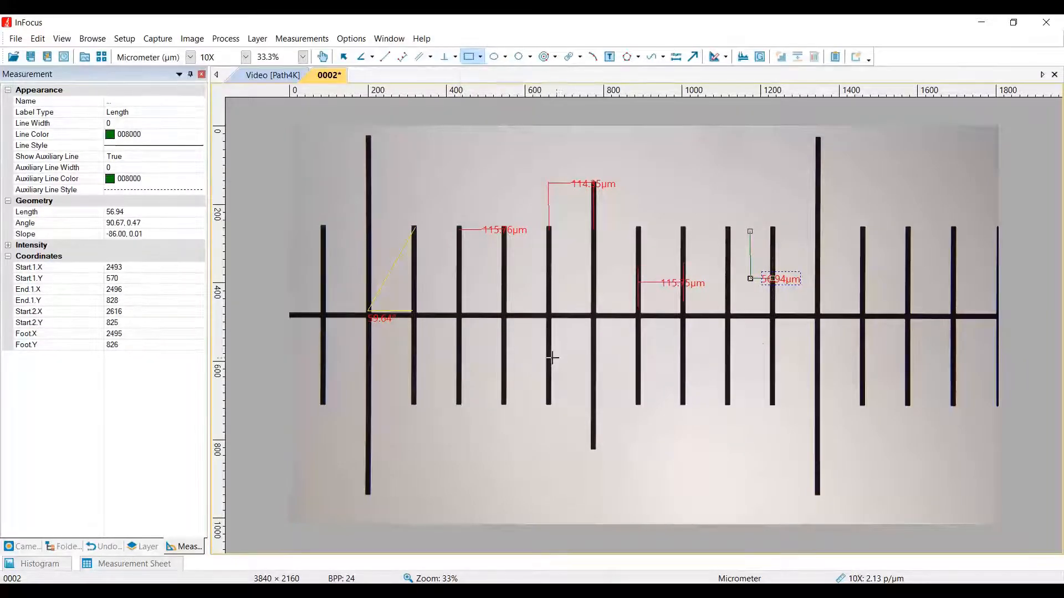
{"action": "left_click_drag", "start_coordinate": [508, 338], "coordinate": [553, 380]}
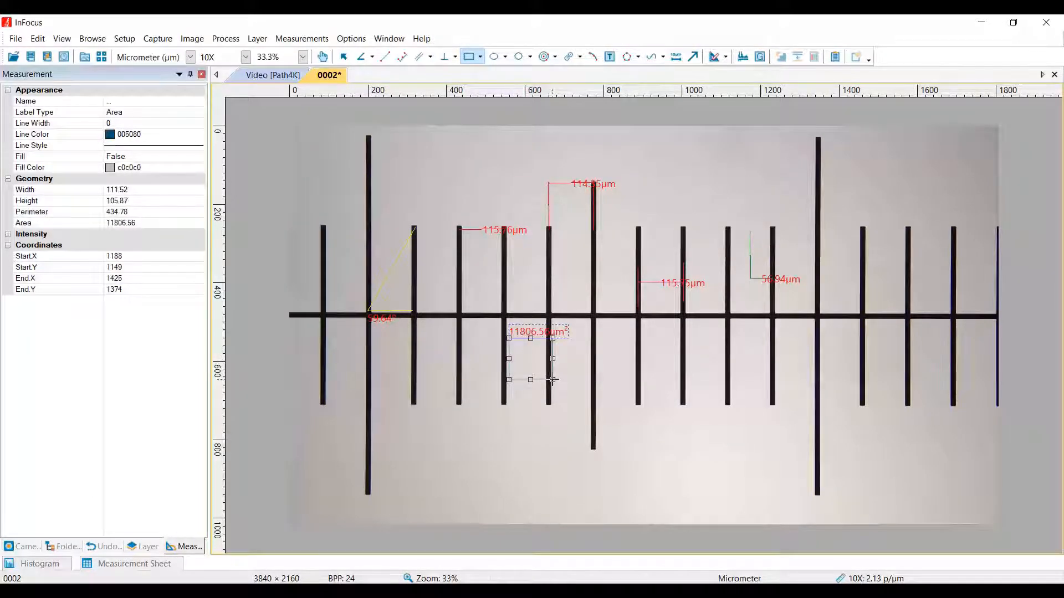
{"action": "left_click", "coordinate": [553, 380]}
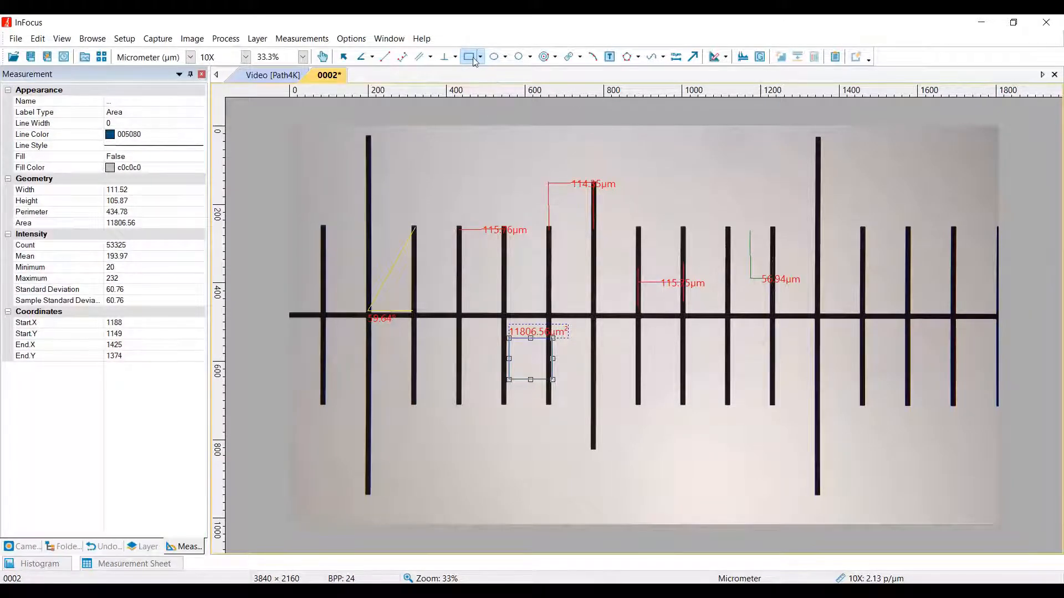
Draw a points-based annulus around the lower end of the tenth mark, with diameters of about 174 and 271 µm.
{"action": "left_click", "coordinate": [555, 57]}
{"action": "left_click", "coordinate": [554, 57]}
{"action": "left_click", "coordinate": [554, 57]}
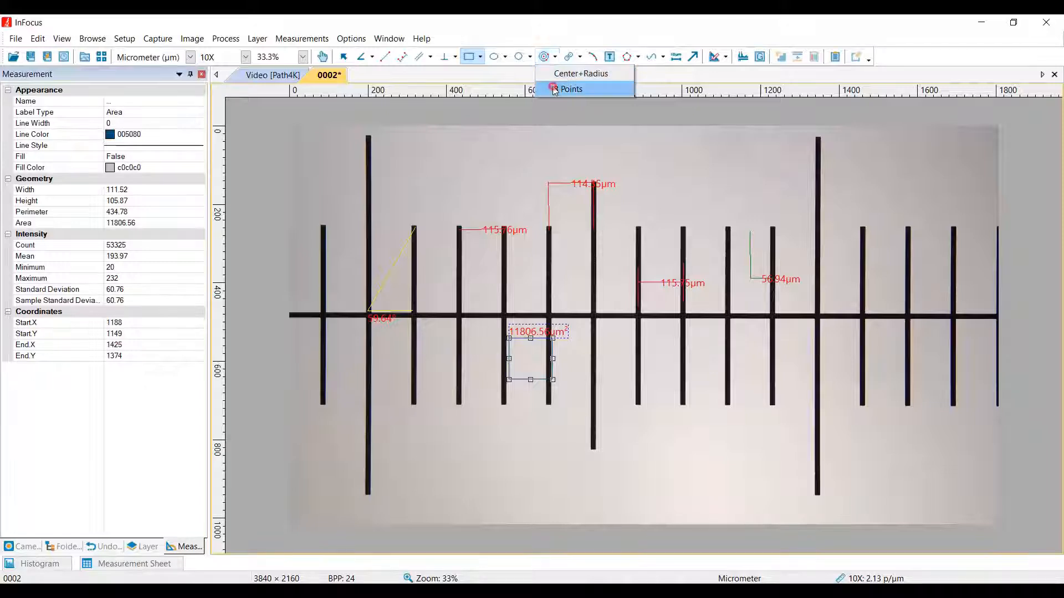
{"action": "left_click", "coordinate": [570, 89]}
{"action": "left_click", "coordinate": [700, 378]}
{"action": "left_click", "coordinate": [744, 430]}
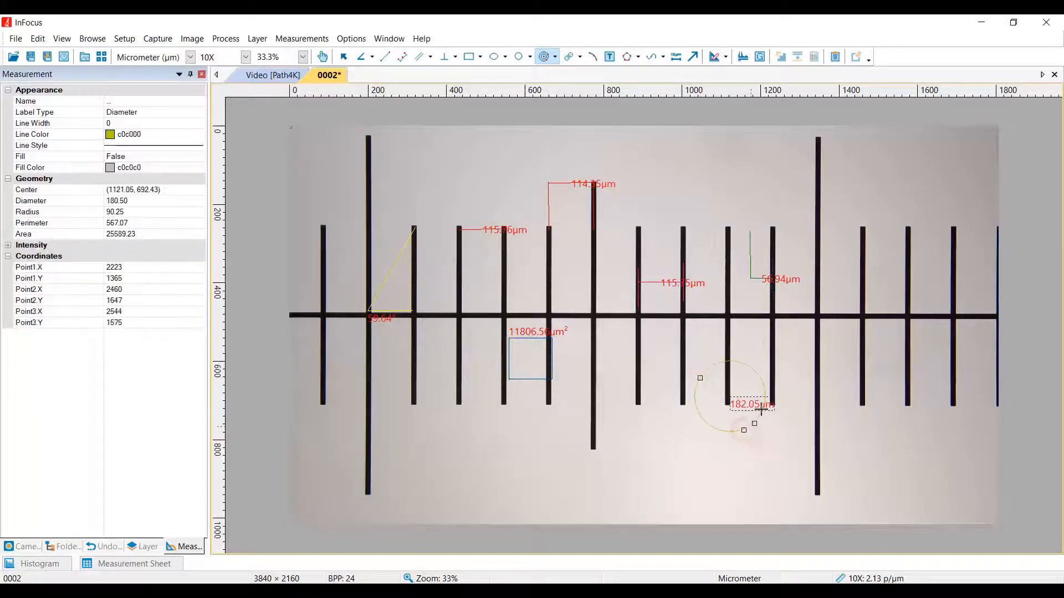
{"action": "left_click", "coordinate": [758, 395]}
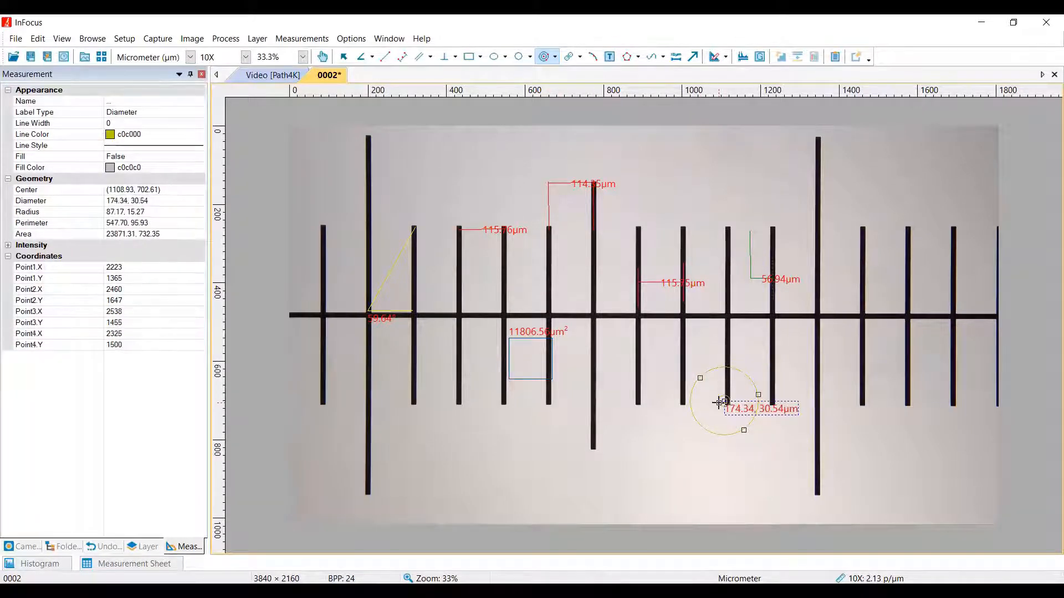
{"action": "left_click", "coordinate": [774, 380]}
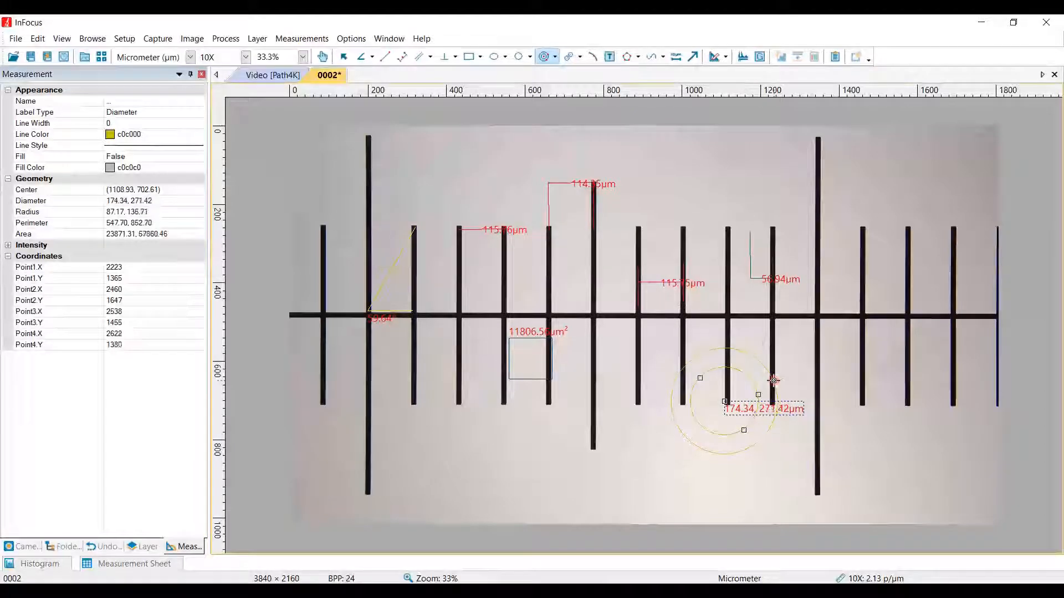
Measure the centre distance between two circles of about 150 and 128 µm diameter, each defined by three points above the scale marks.
{"action": "left_click", "coordinate": [569, 58]}
{"action": "left_click", "coordinate": [569, 58]}
{"action": "left_click", "coordinate": [574, 60]}
{"action": "left_click", "coordinate": [586, 88]}
{"action": "left_click", "coordinate": [646, 160]}
{"action": "left_click", "coordinate": [688, 192]}
{"action": "left_click", "coordinate": [705, 168]}
{"action": "left_click", "coordinate": [768, 166]}
{"action": "left_click", "coordinate": [803, 179]}
{"action": "left_click", "coordinate": [802, 194]}
{"action": "left_click", "coordinate": [802, 201]}
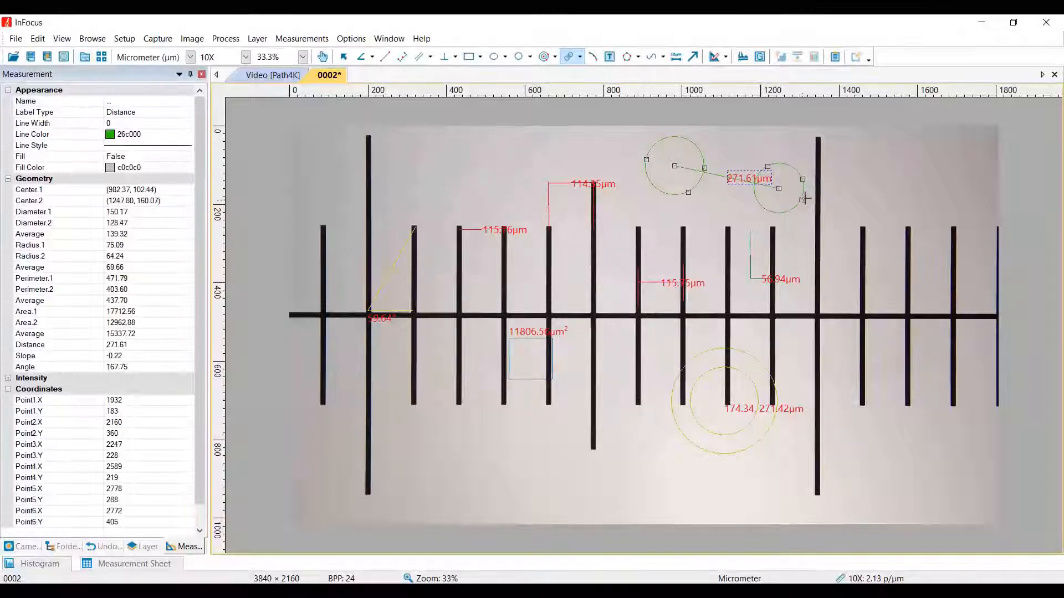
Draw a three-point arc of about 185 µm radius above the short marks beyond the second tall mark.
{"action": "left_click", "coordinate": [594, 58]}
{"action": "left_click", "coordinate": [843, 182]}
{"action": "left_click", "coordinate": [900, 168]}
{"action": "left_click", "coordinate": [952, 207]}
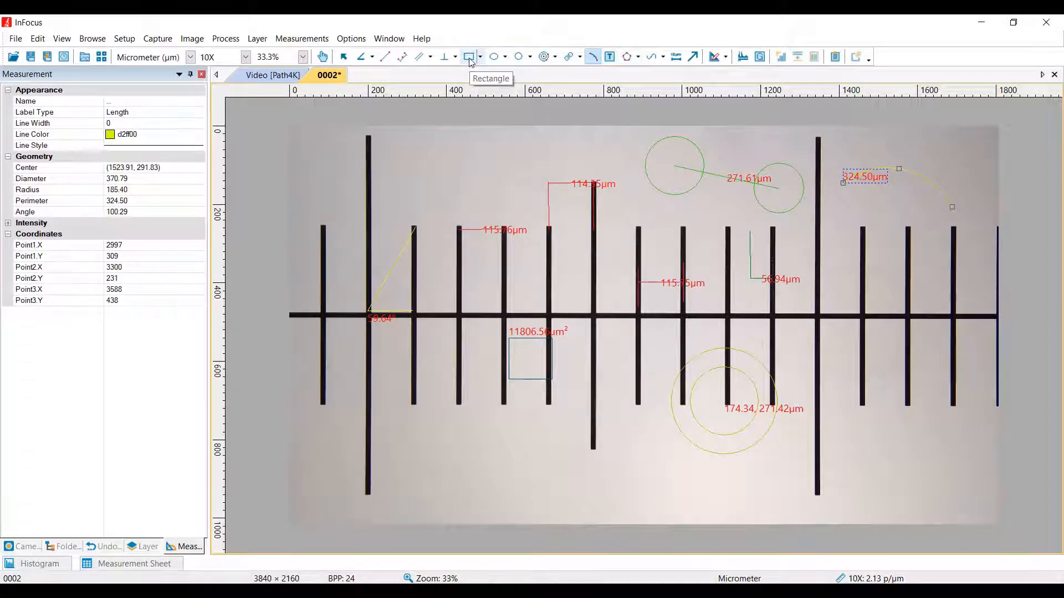
Draw a five-sided Multipoint Connection polygon above the horizontal line, just beyond the second tall mark.
{"action": "left_click", "coordinate": [639, 58]}
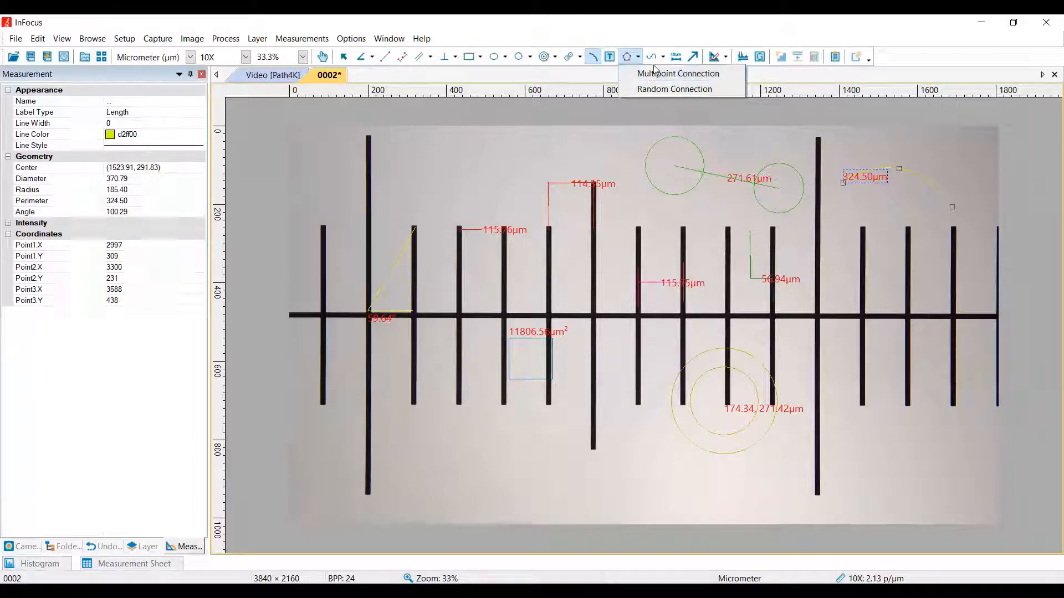
{"action": "left_click", "coordinate": [657, 74]}
{"action": "left_click", "coordinate": [871, 254]}
{"action": "left_click", "coordinate": [910, 272]}
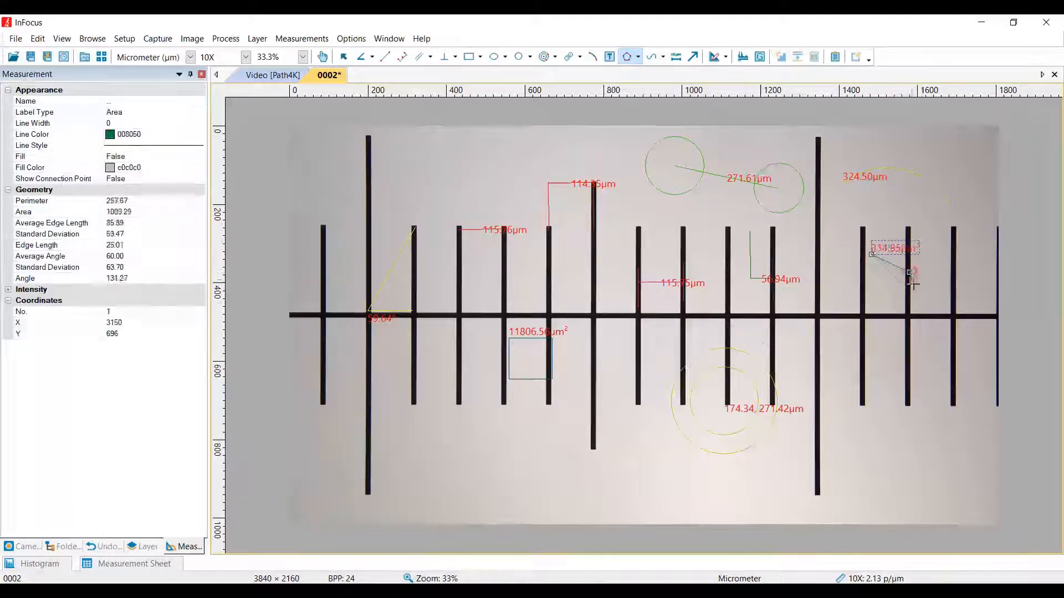
{"action": "left_click", "coordinate": [914, 316]}
{"action": "left_click", "coordinate": [864, 317]}
{"action": "left_click", "coordinate": [840, 278]}
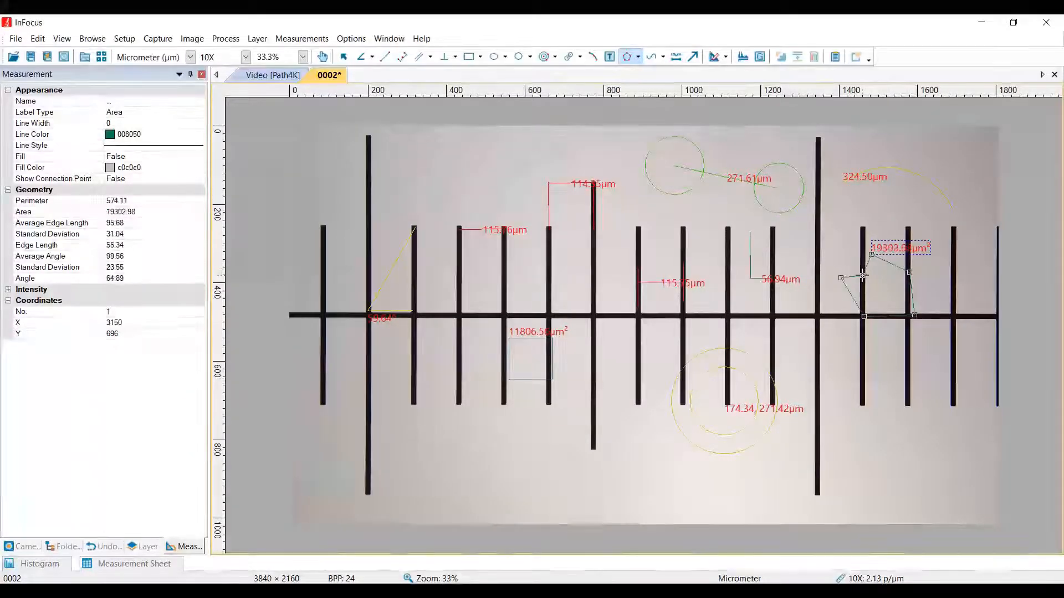
{"action": "right_click", "coordinate": [855, 264]}
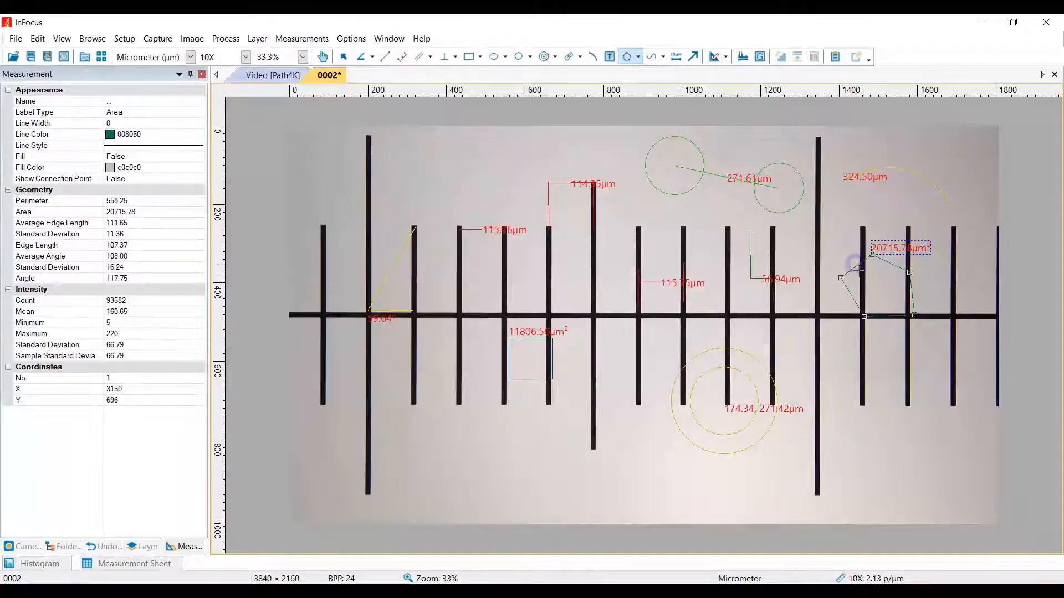
Draw a closed freehand Random Connection shape of about 963 µm perimeter around the lower part of the second tall mark.
{"action": "left_click", "coordinate": [638, 57]}
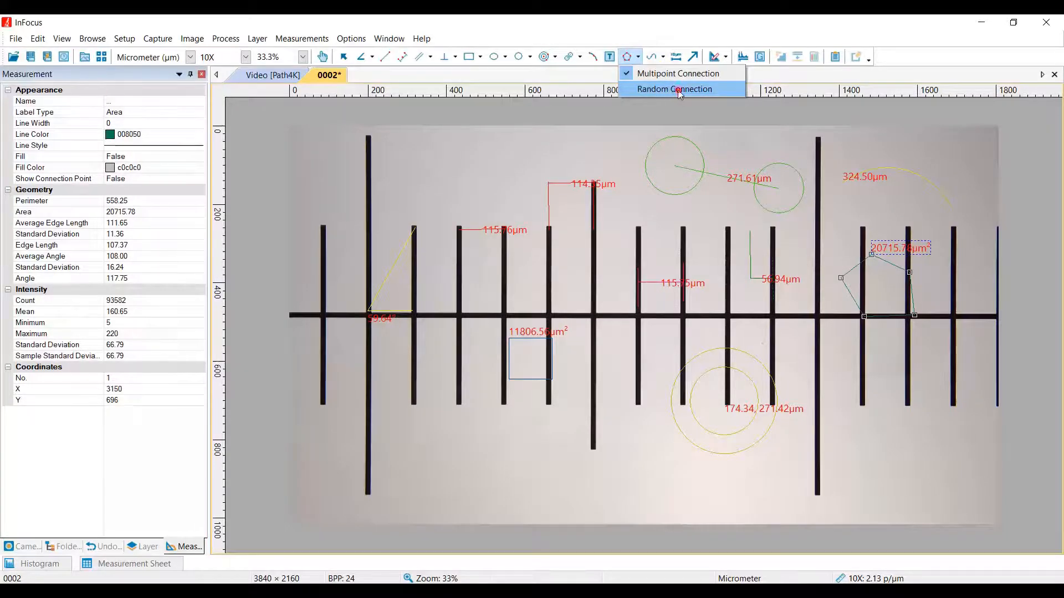
{"action": "left_click", "coordinate": [680, 90]}
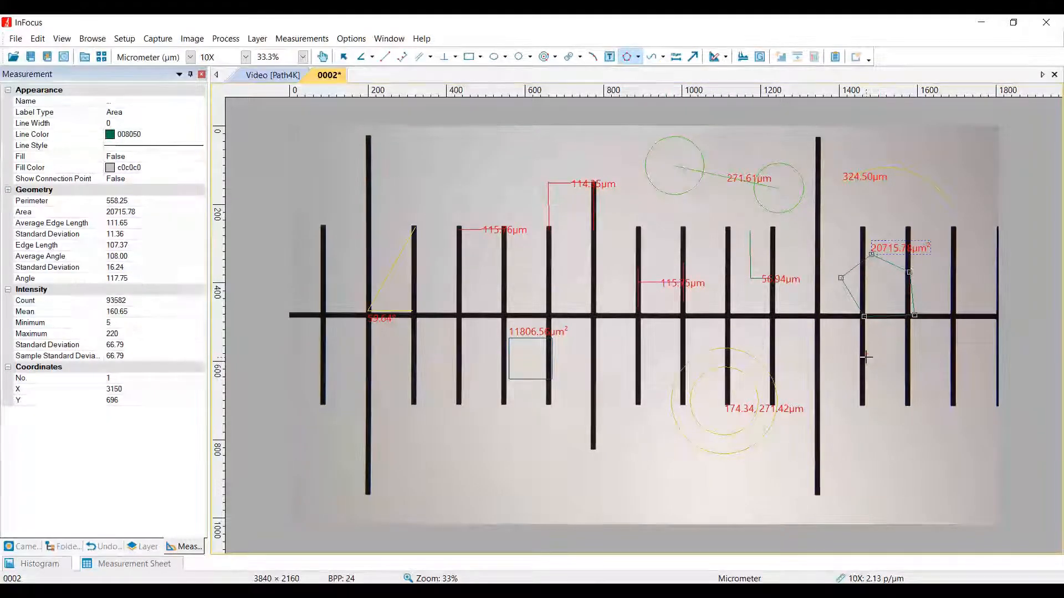
{"action": "mouse_move", "coordinate": [866, 357]}
{"action": "left_mouse_down"}
{"action": "mouse_move", "coordinate": [909, 377]}
{"action": "mouse_move", "coordinate": [923, 413]}
{"action": "mouse_move", "coordinate": [881, 420]}
{"action": "mouse_move", "coordinate": [831, 400]}
{"action": "mouse_move", "coordinate": [810, 332]}
{"action": "mouse_move", "coordinate": [861, 310]}
{"action": "mouse_move", "coordinate": [863, 351]}
{"action": "left_mouse_up"}
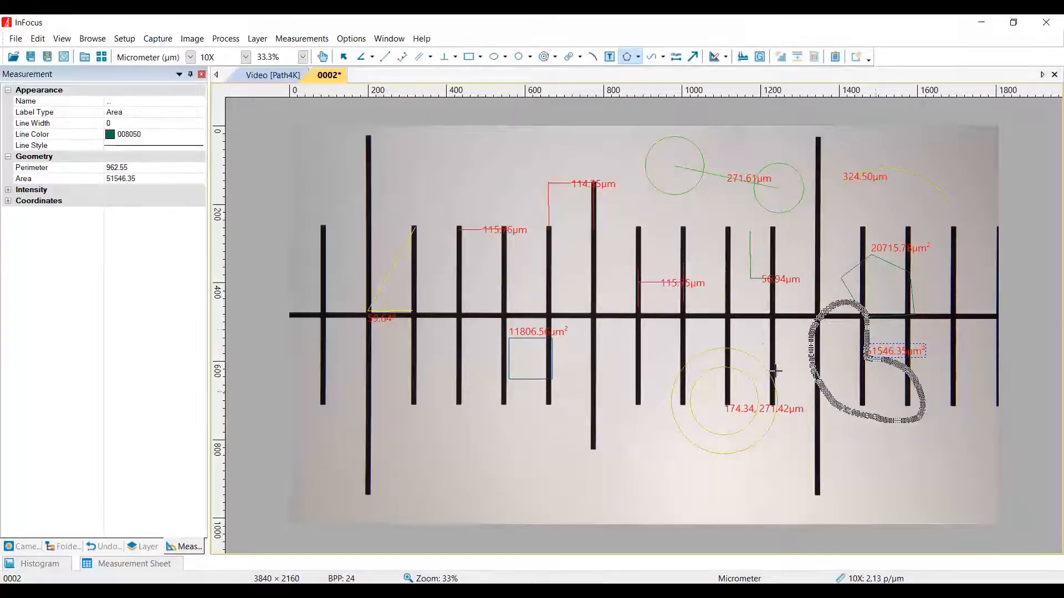
Draw an open freehand Random Connection curve about 669 µm long from the horizontal line's far end to below the short marks.
{"action": "left_click", "coordinate": [662, 58]}
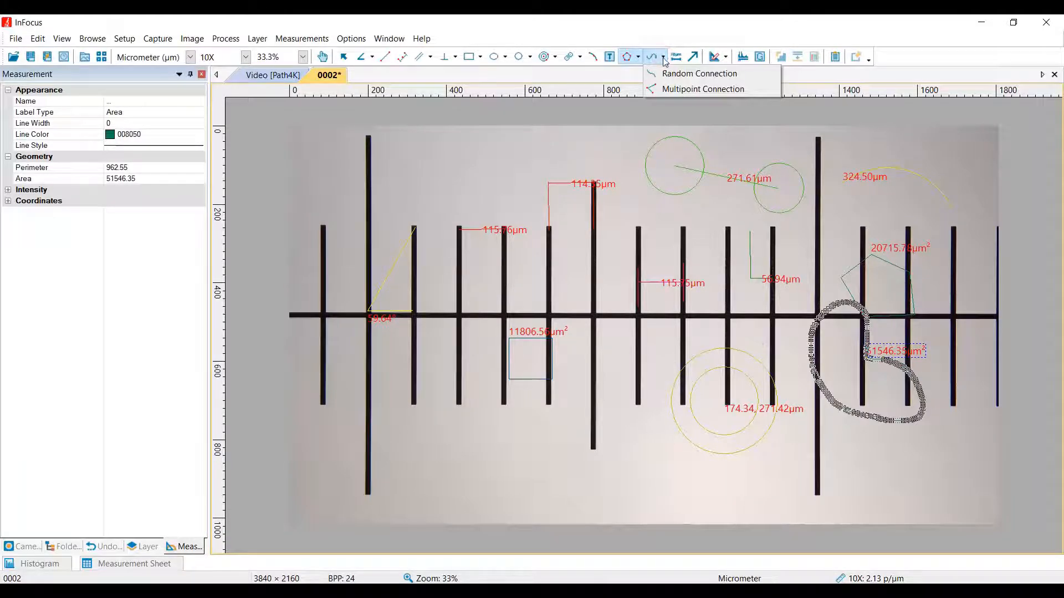
{"action": "left_click", "coordinate": [690, 75]}
{"action": "mouse_move", "coordinate": [983, 313]}
{"action": "left_mouse_down"}
{"action": "mouse_move", "coordinate": [971, 338]}
{"action": "mouse_move", "coordinate": [980, 416]}
{"action": "mouse_move", "coordinate": [936, 452]}
{"action": "mouse_move", "coordinate": [887, 450]}
{"action": "mouse_move", "coordinate": [863, 434]}
{"action": "left_mouse_up"}
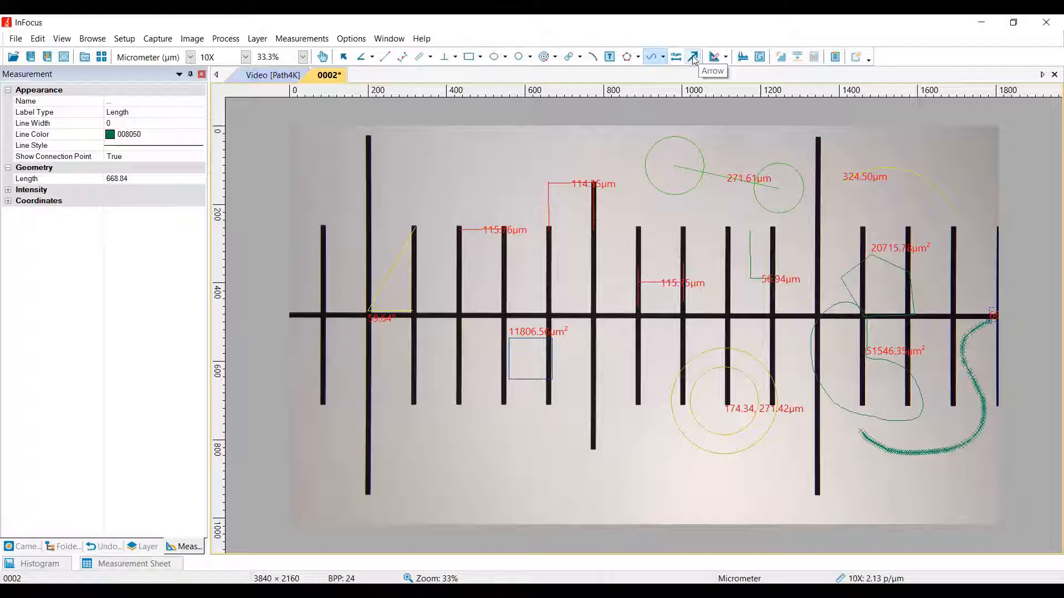
Draw an arrow above the fifth mark pointing diagonally down toward the sixth mark, and open the measurement sheet.
{"action": "left_click", "coordinate": [694, 57]}
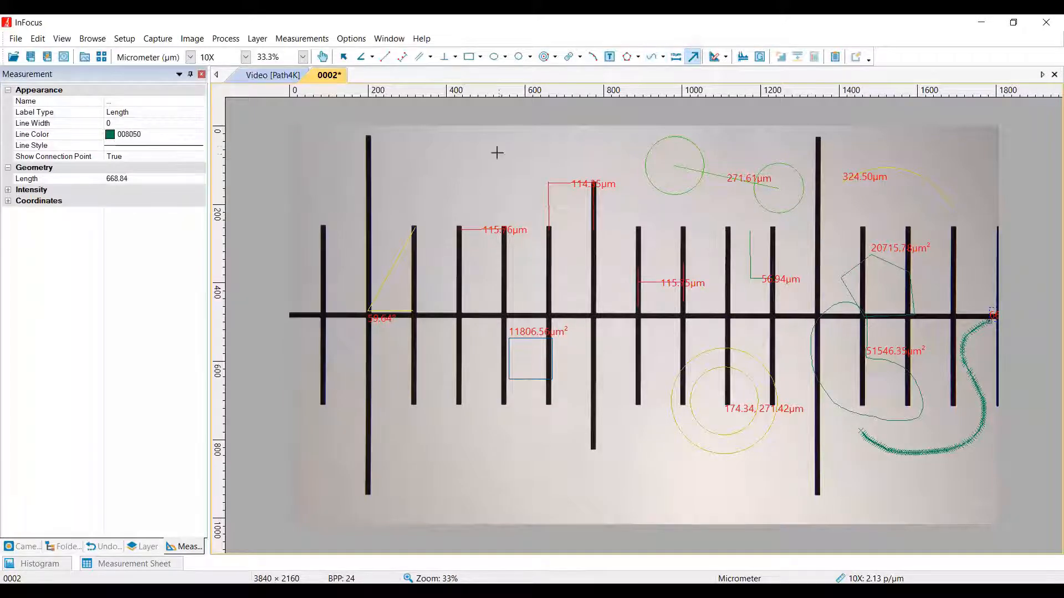
{"action": "left_click_drag", "start_coordinate": [497, 146], "coordinate": [540, 199]}
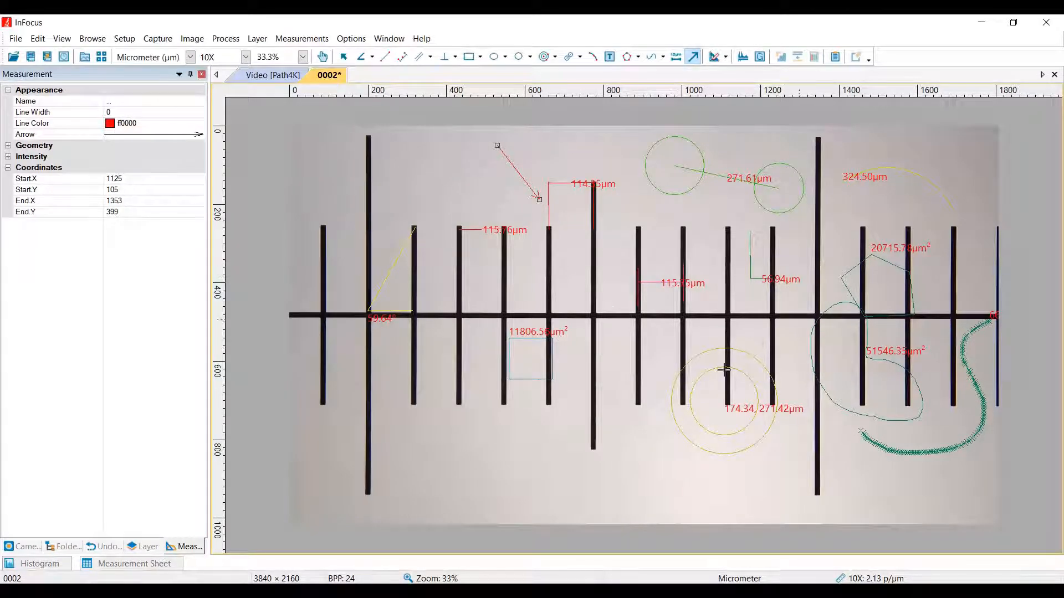
{"action": "left_click", "coordinate": [158, 565]}
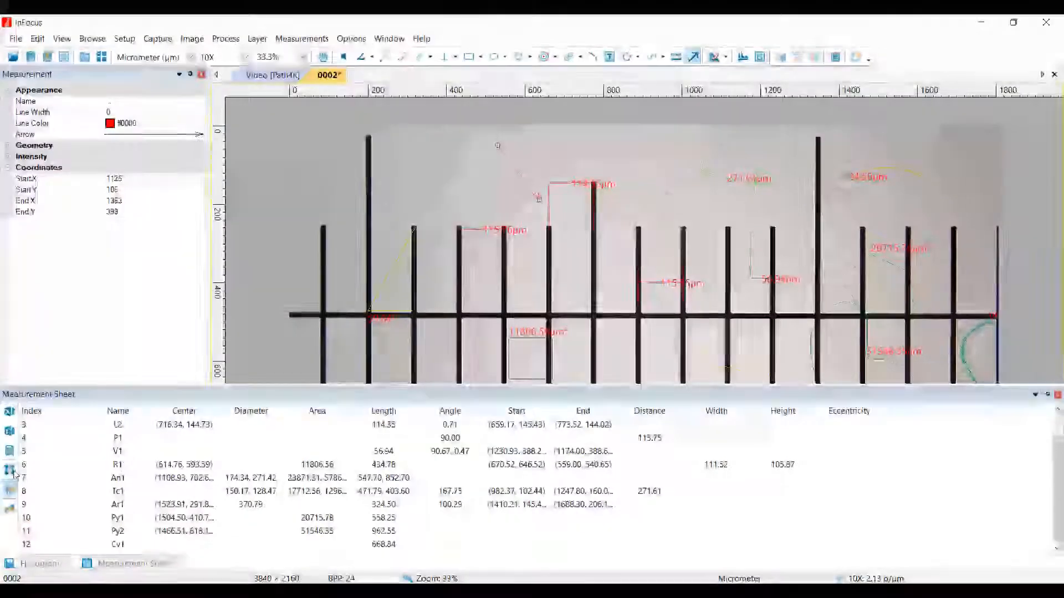
Select individual entries in the measurement sheet, ending on rectangle R1, to inspect each object's properties and location on the image.
{"action": "left_click", "coordinate": [117, 431]}
{"action": "left_click", "coordinate": [117, 465]}
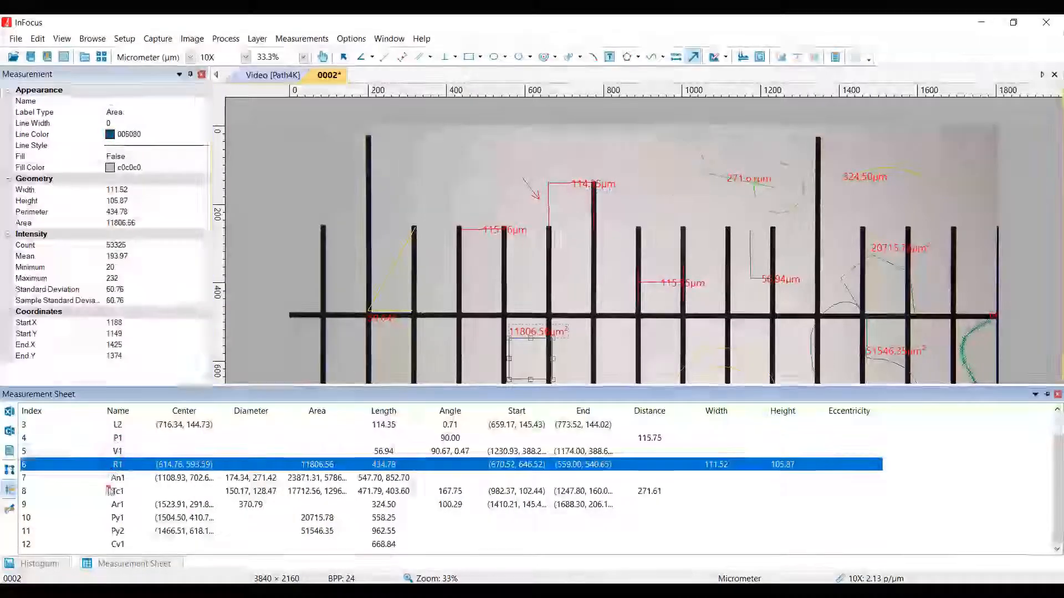
{"action": "left_click", "coordinate": [111, 491]}
{"action": "left_click", "coordinate": [117, 518]}
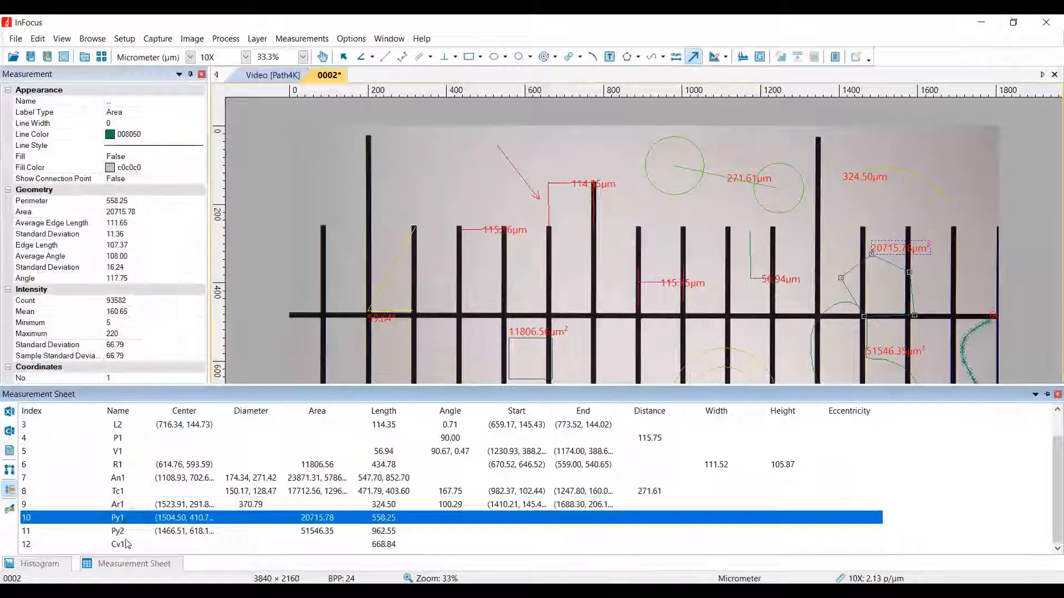
{"action": "left_click", "coordinate": [128, 544]}
{"action": "left_click", "coordinate": [123, 491]}
{"action": "left_click", "coordinate": [125, 464]}
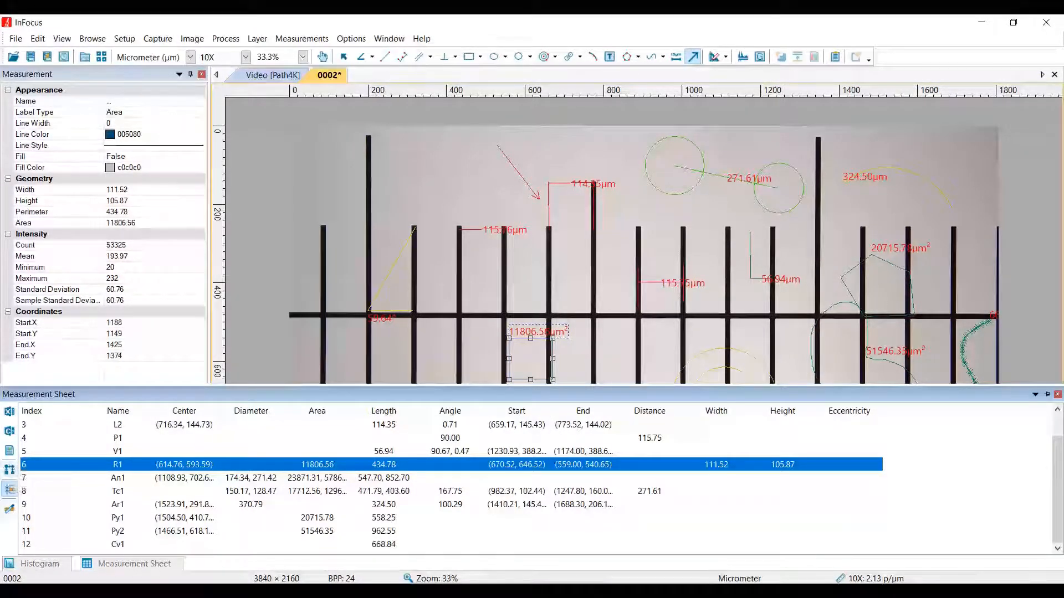
Open the measurement sheet settings, review the available statistics rows and column definitions, and cancel without changing anything.
{"action": "left_click", "coordinate": [11, 490]}
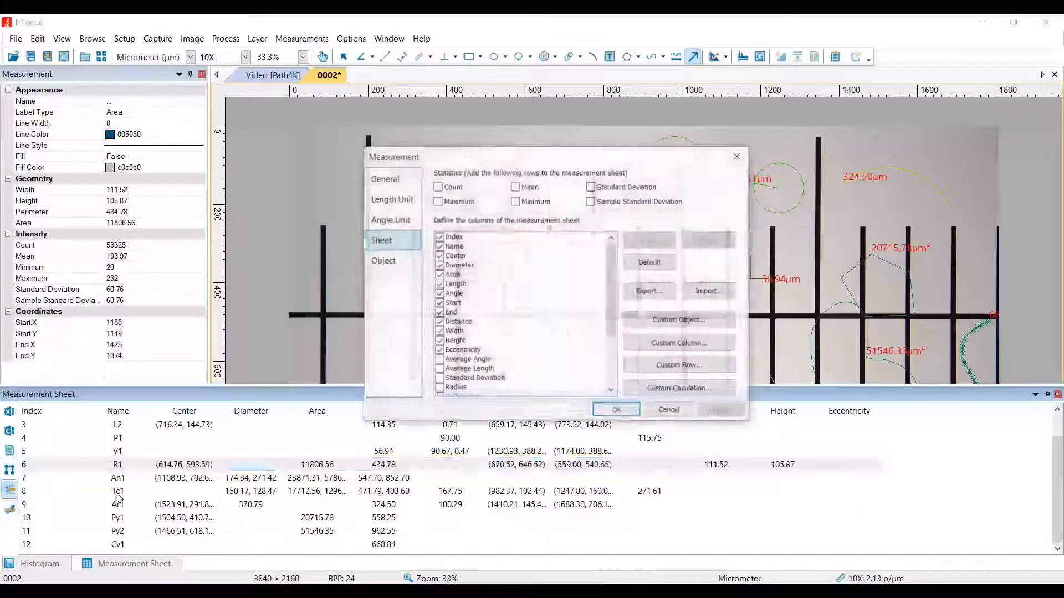
{"action": "scroll", "coordinate": [456, 344], "scroll_direction": "down", "scroll_amount": 2}
{"action": "scroll", "coordinate": [455, 343], "scroll_direction": "down", "scroll_amount": 1}
{"action": "scroll", "coordinate": [463, 311], "scroll_direction": "up", "scroll_amount": 4}
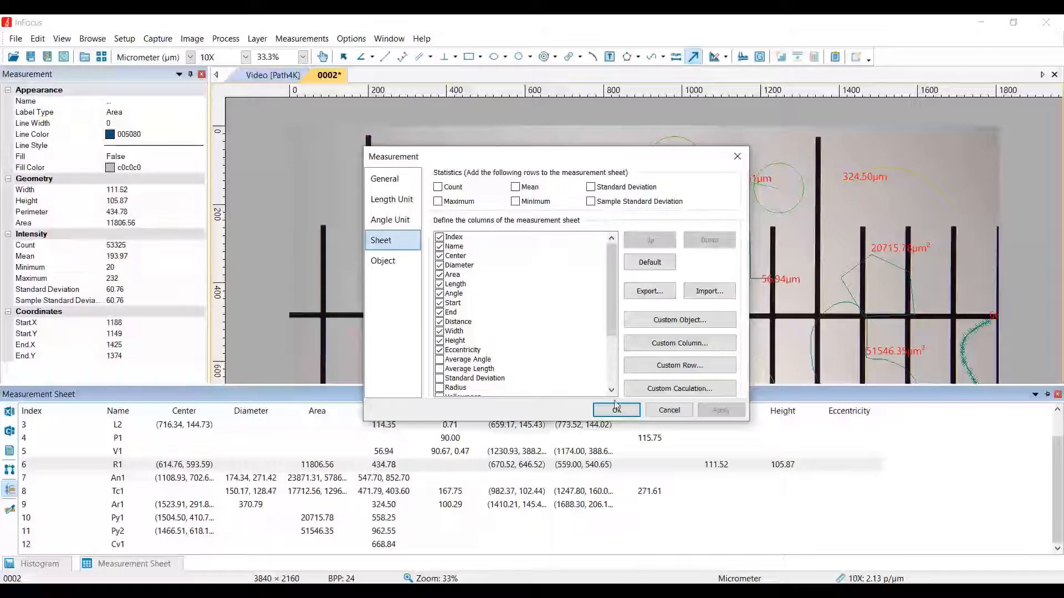
{"action": "left_click", "coordinate": [669, 410]}
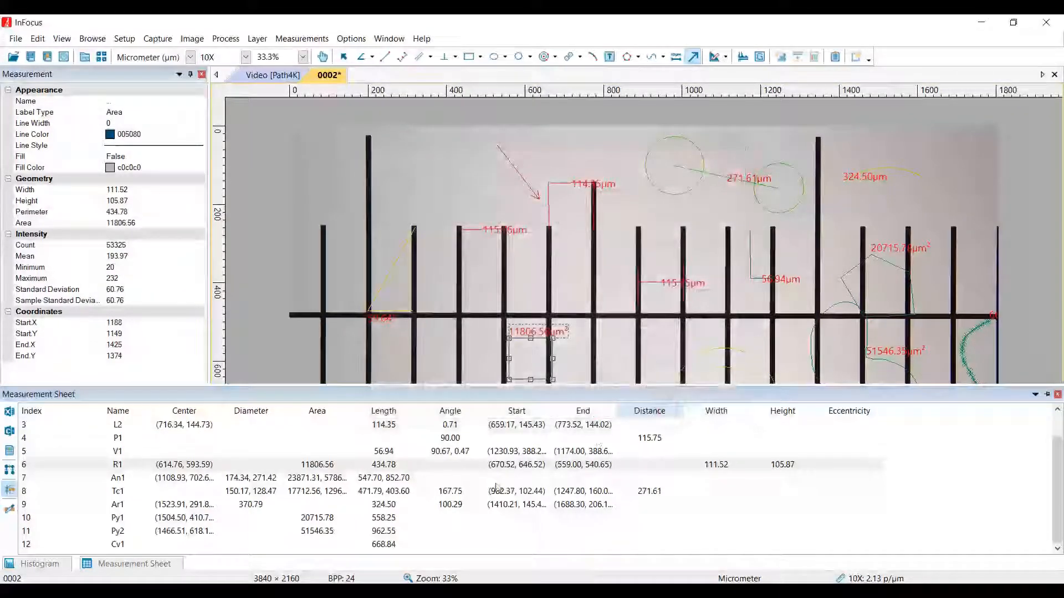